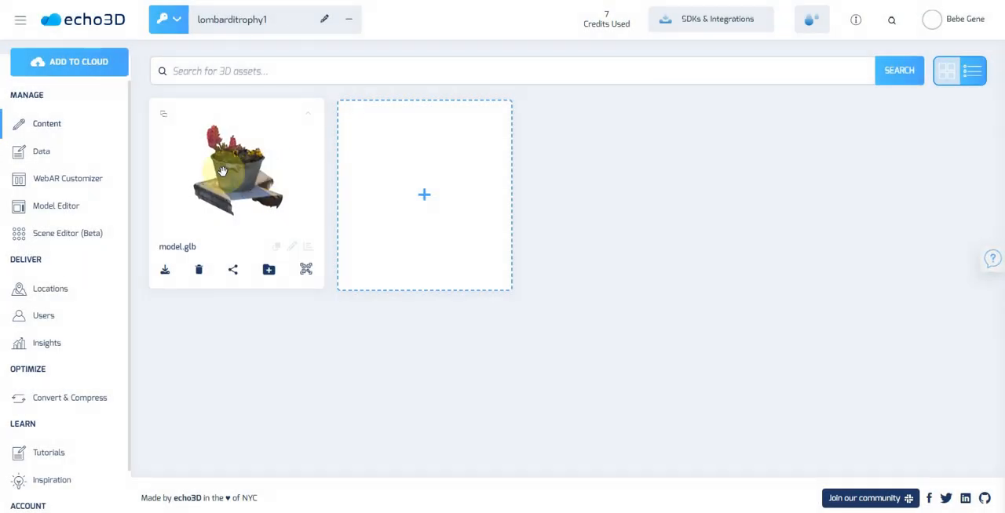
Preview the flower pot model.glb, close the preview and open the model in the Scene Editor
mouse_move(233, 171)
left_mouse_down()
mouse_move(280, 173)
mouse_move(198, 174)
mouse_move(222, 178)
left_mouse_up()
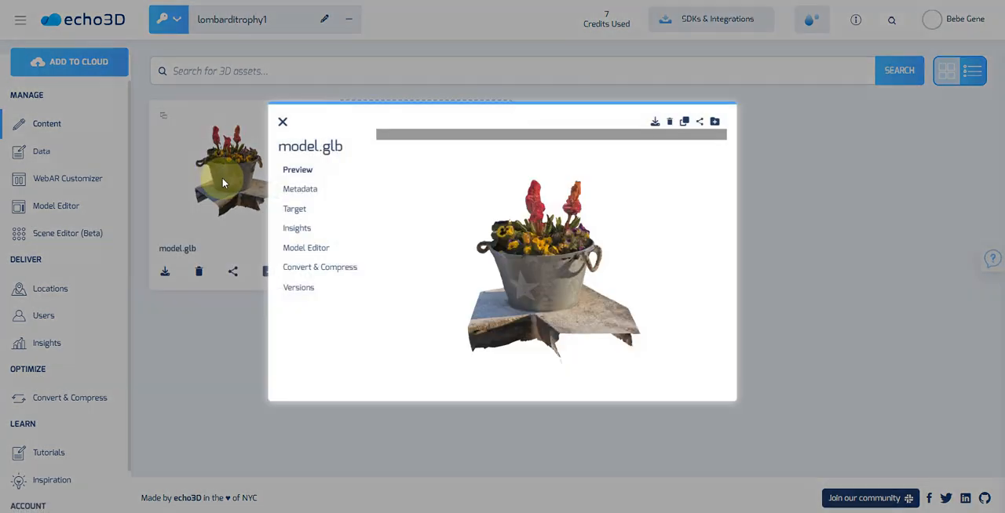
left_click(281, 123)
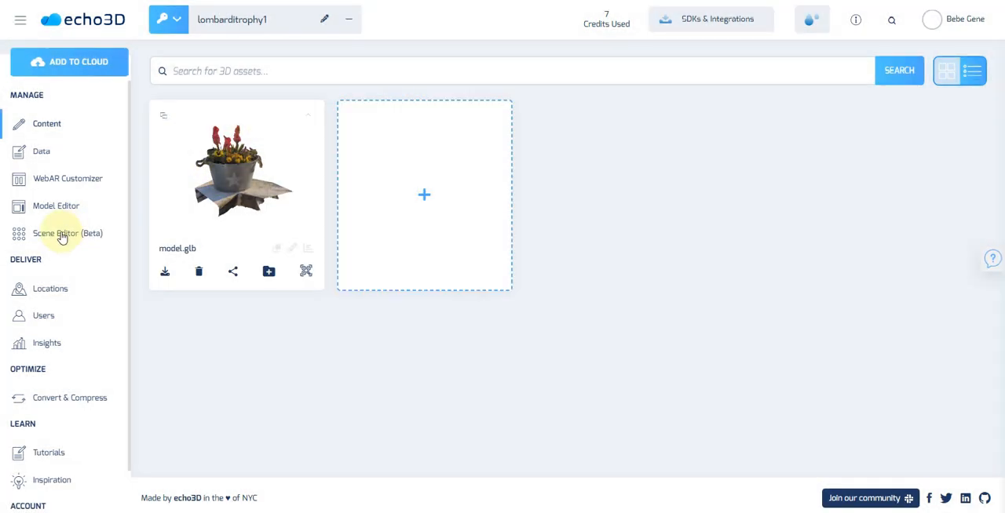
left_click(62, 235)
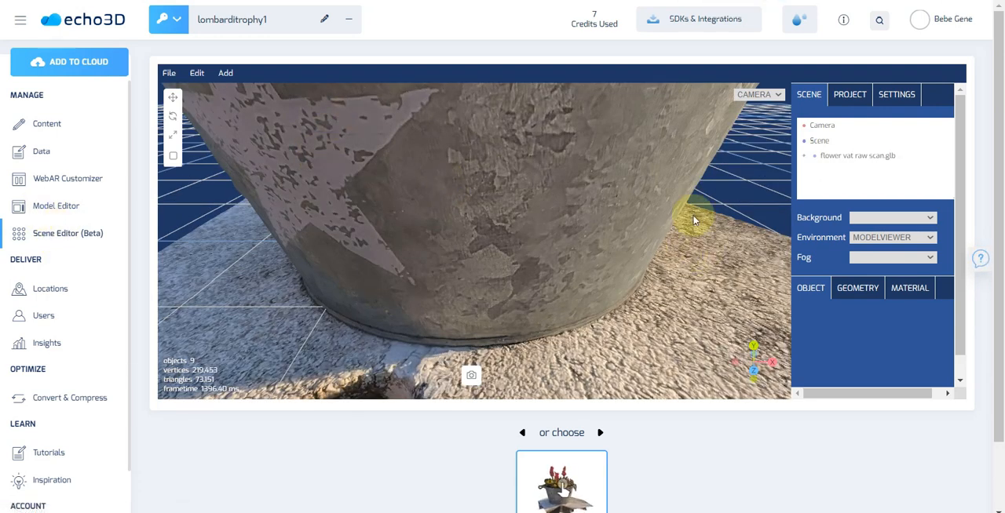
Set the scale of the flower vat raw scan.glb group to 1 on all three axes
scroll(445, 239, "down", 3)
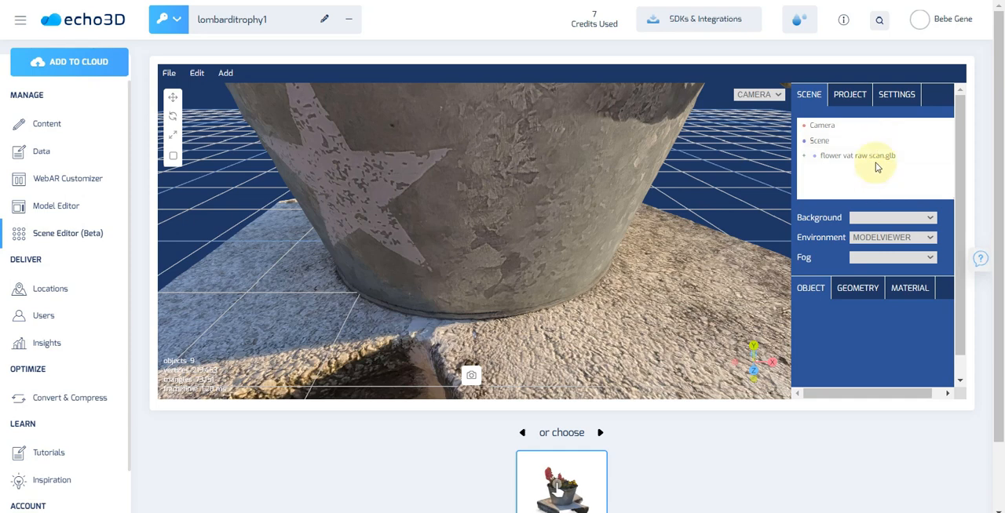
left_click(505, 191)
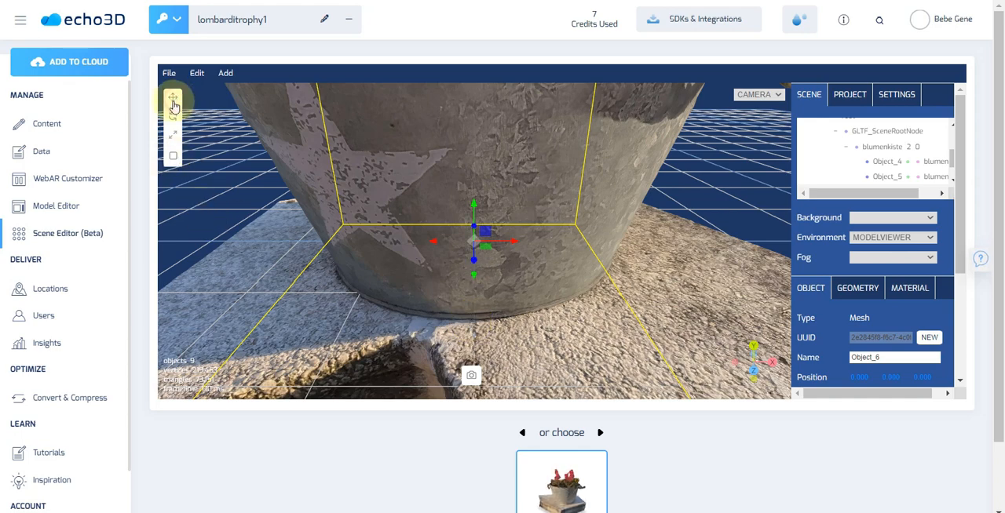
scroll(432, 178, "up", 1)
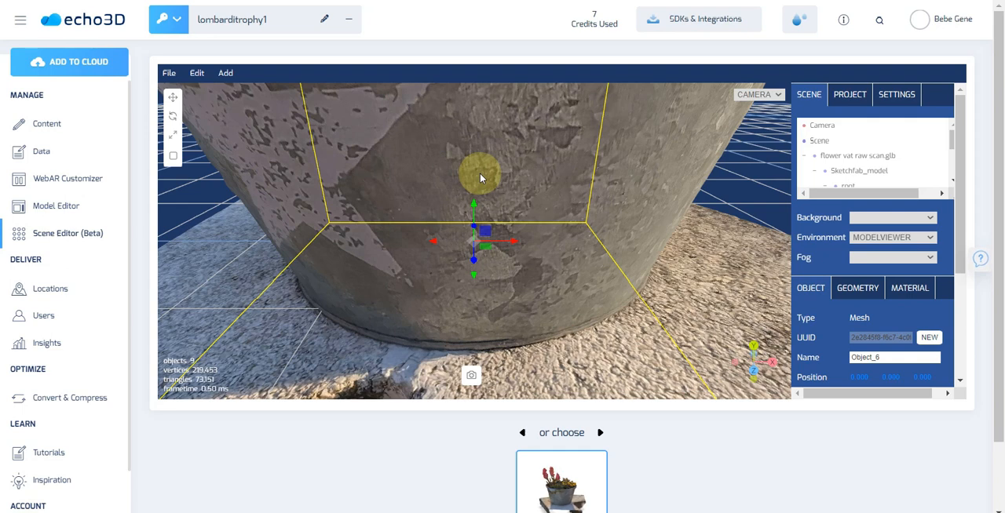
left_click(844, 157)
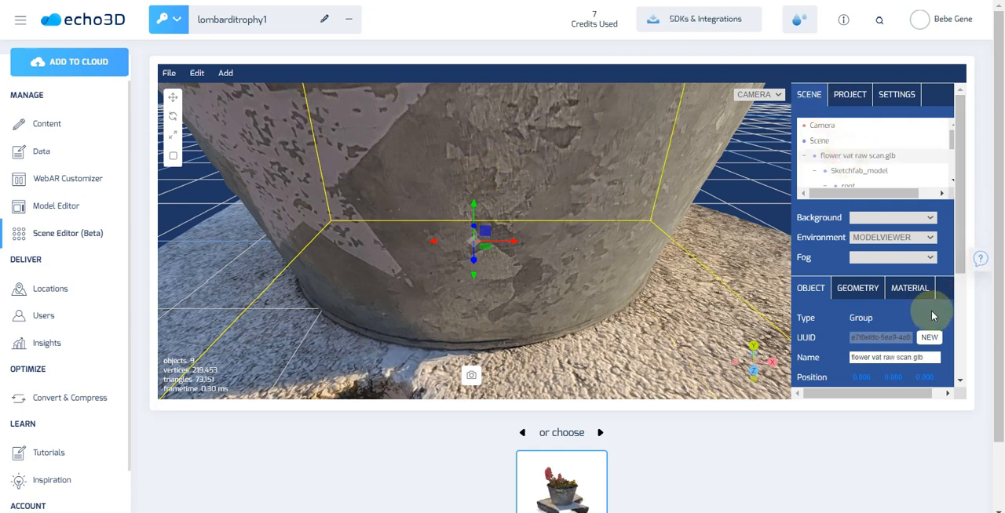
scroll(926, 308, "down", 2)
left_click_drag(854, 272, 883, 271)
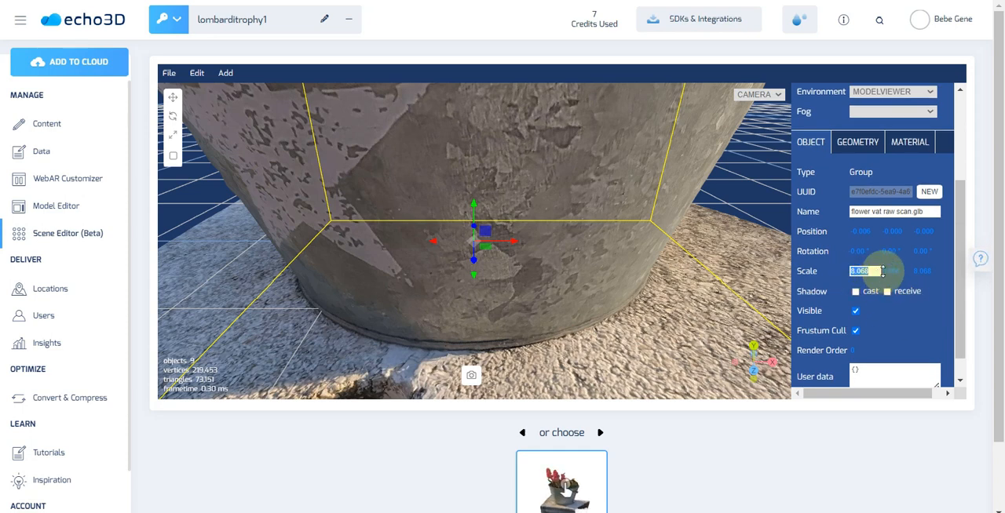
type("1")
key("Tab")
type("1")
key("Tab")
type("1")
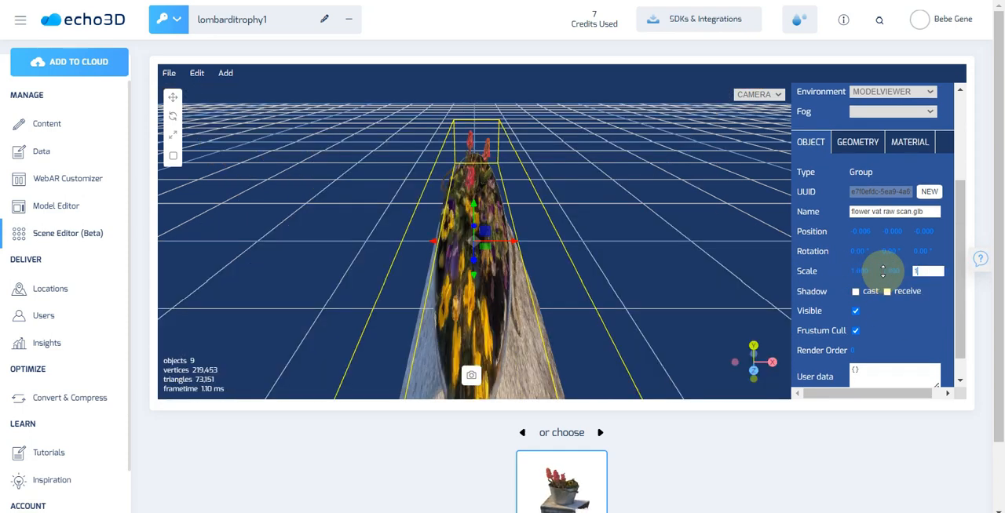
key("Return")
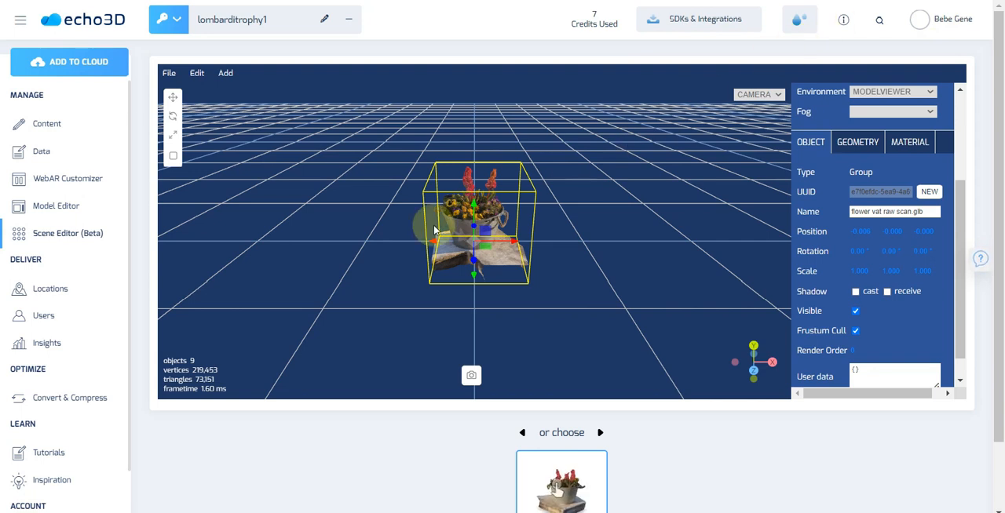
Export the rescaled scene to the console and dismiss the export notices
left_click(169, 73)
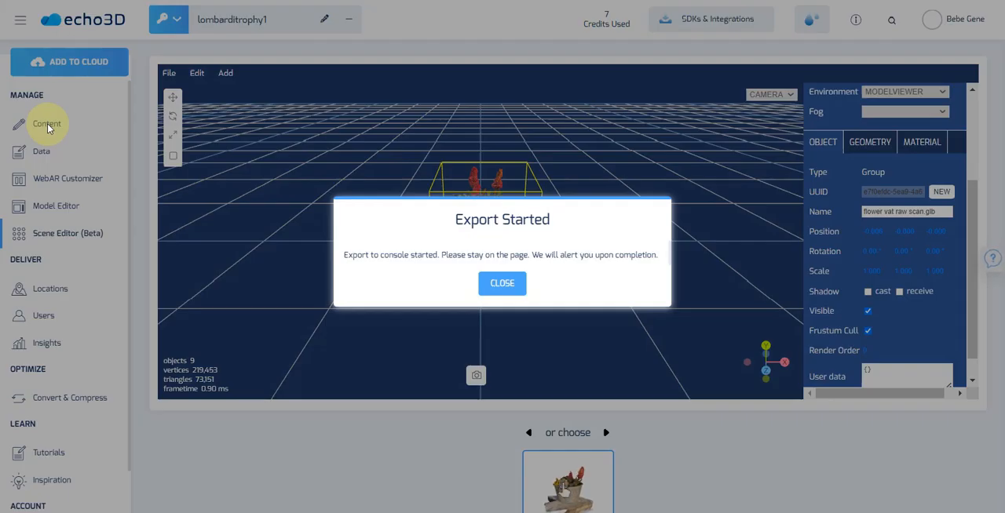
left_click(516, 287)
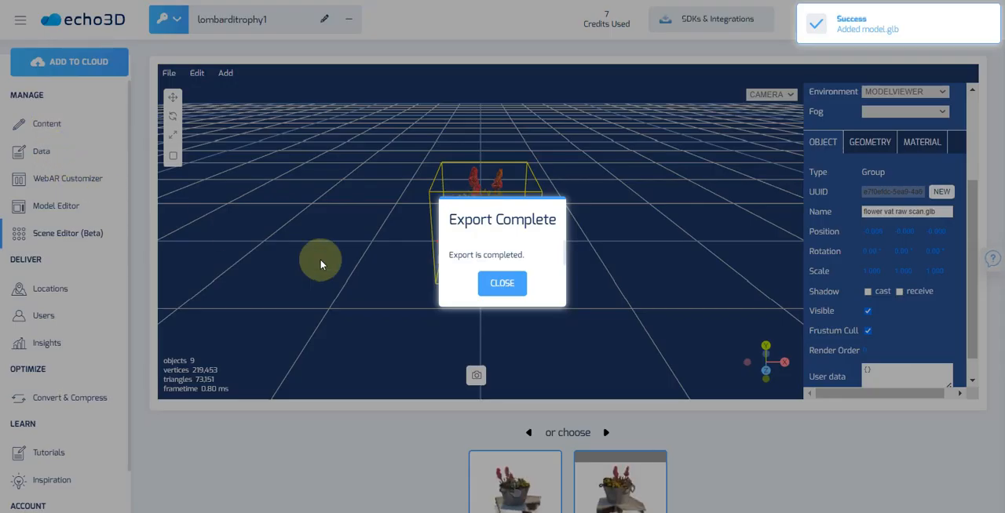
left_click(495, 286)
Delete the first of the two model.glb entries in the content library
left_click(55, 127)
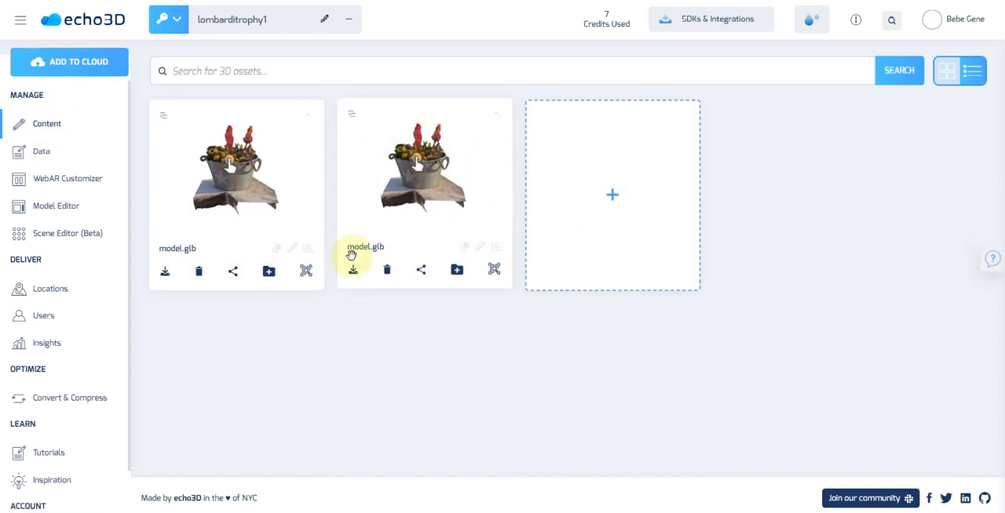
left_click(198, 270)
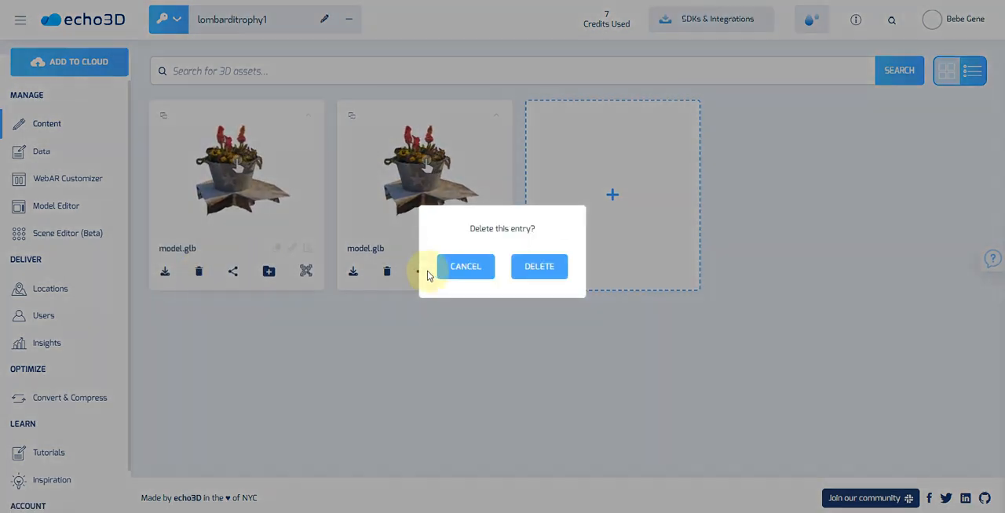
left_click(535, 266)
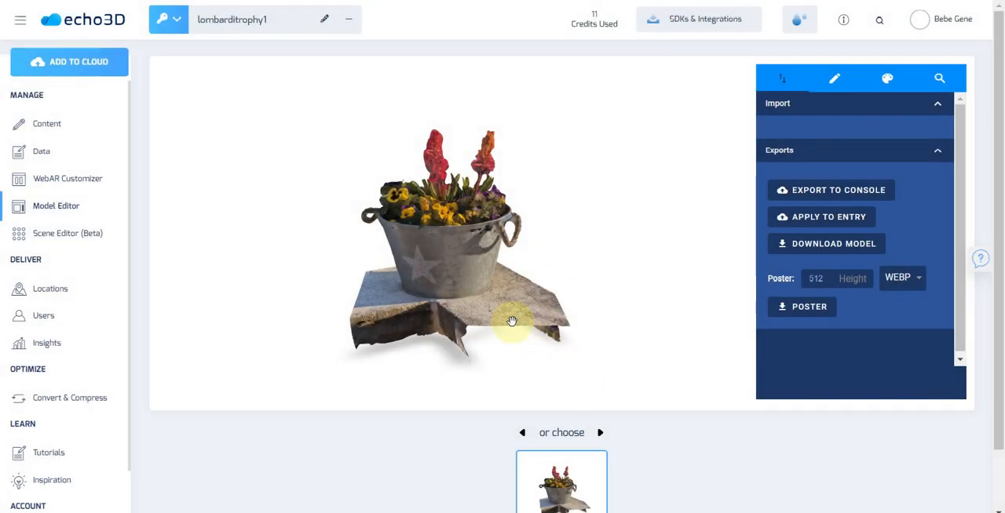
In the Model Editor, set the flower pot's shadow intensity to 2 and shadow softness to 0.18
mouse_move(507, 314)
left_mouse_down()
mouse_move(515, 305)
mouse_move(536, 319)
mouse_move(505, 319)
left_mouse_up()
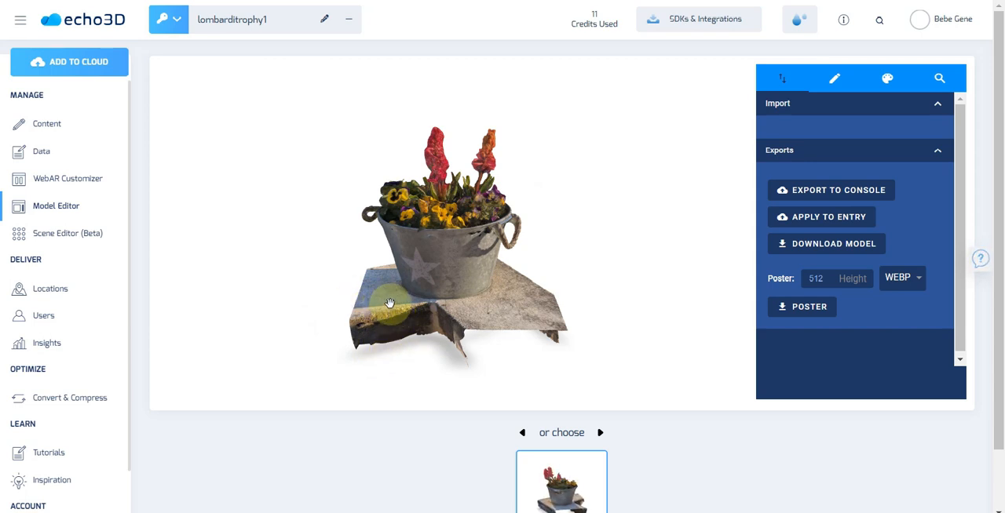
left_click(57, 206)
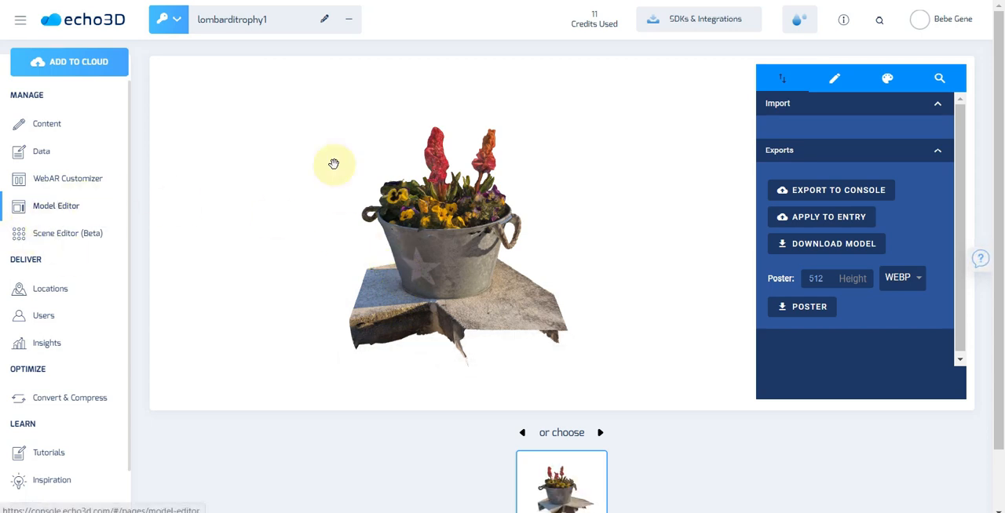
left_click(835, 87)
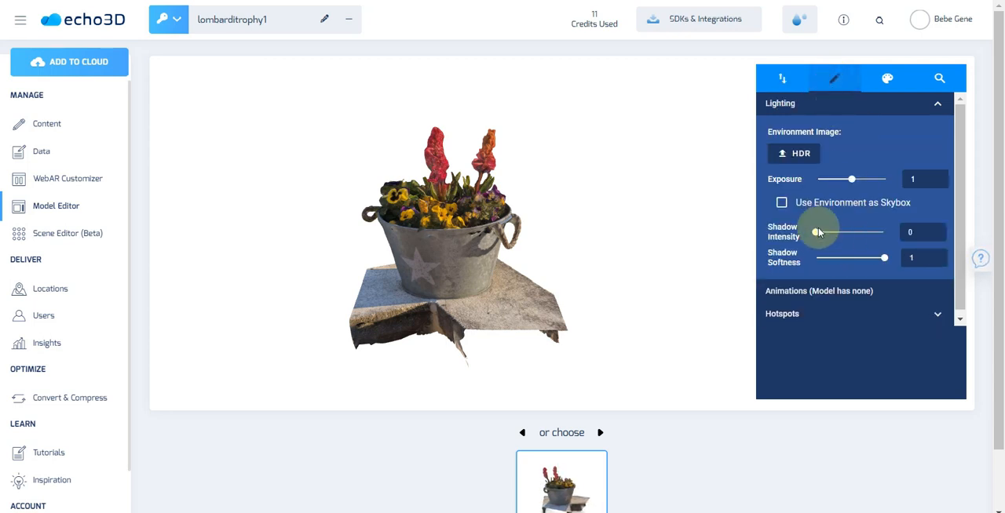
left_click_drag(824, 239, 828, 265)
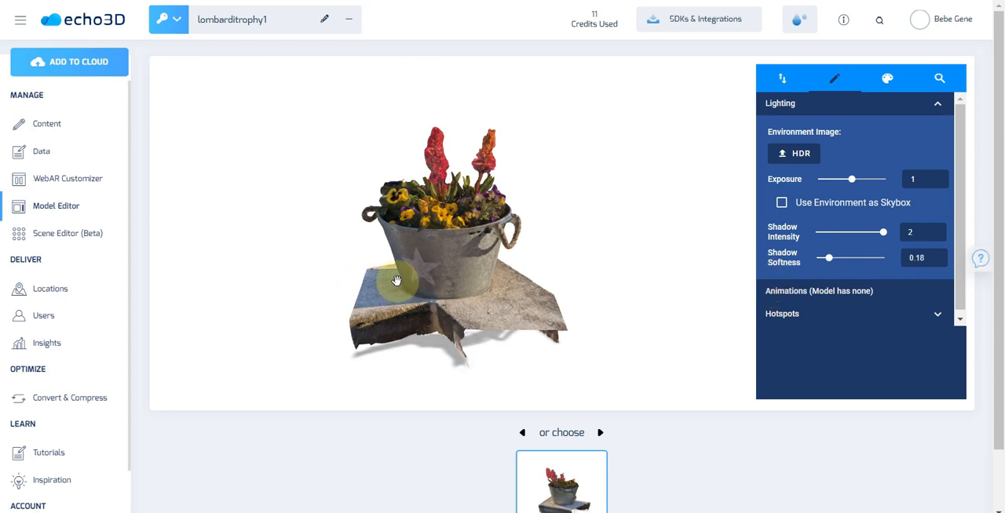
Apply the shadow edits to the existing entry and preview editor object.glb in the content library
left_click(780, 80)
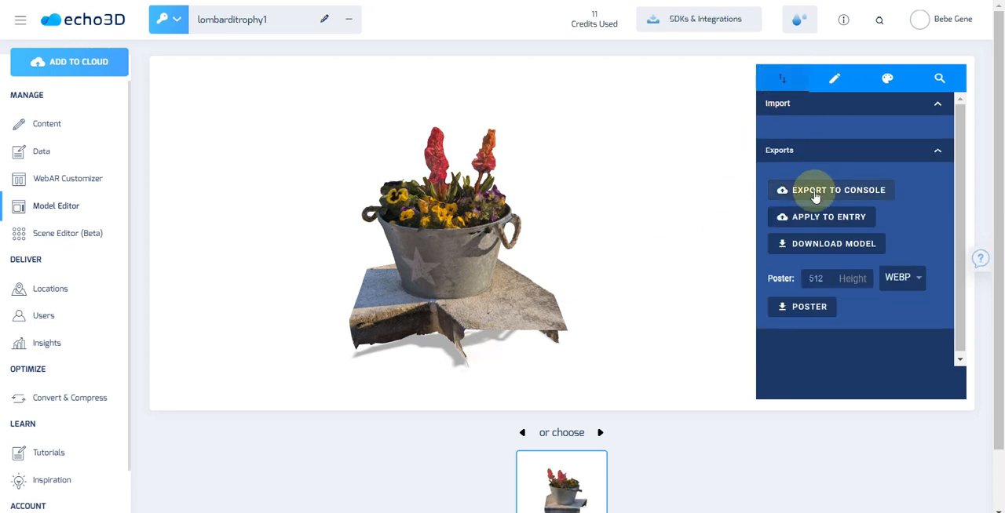
left_click(823, 221)
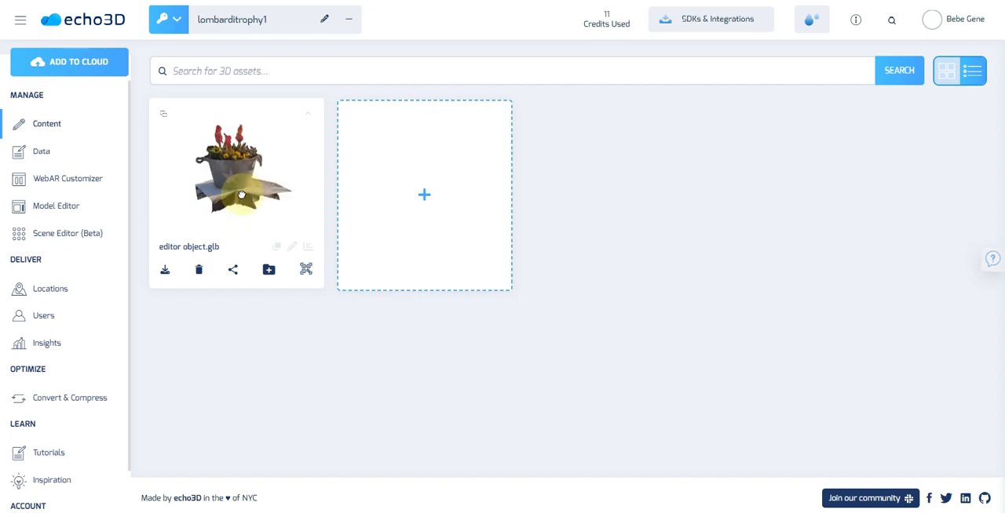
left_click(225, 199)
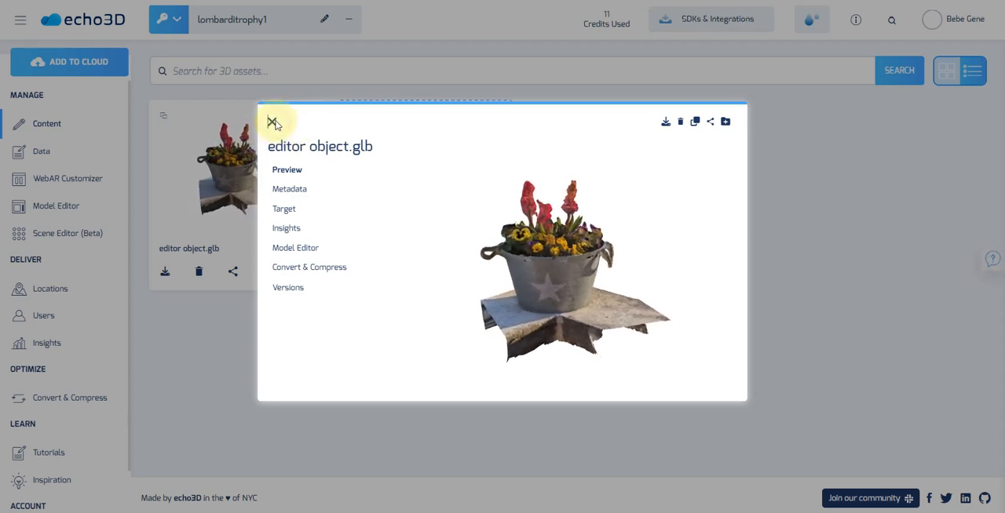
left_click(272, 123)
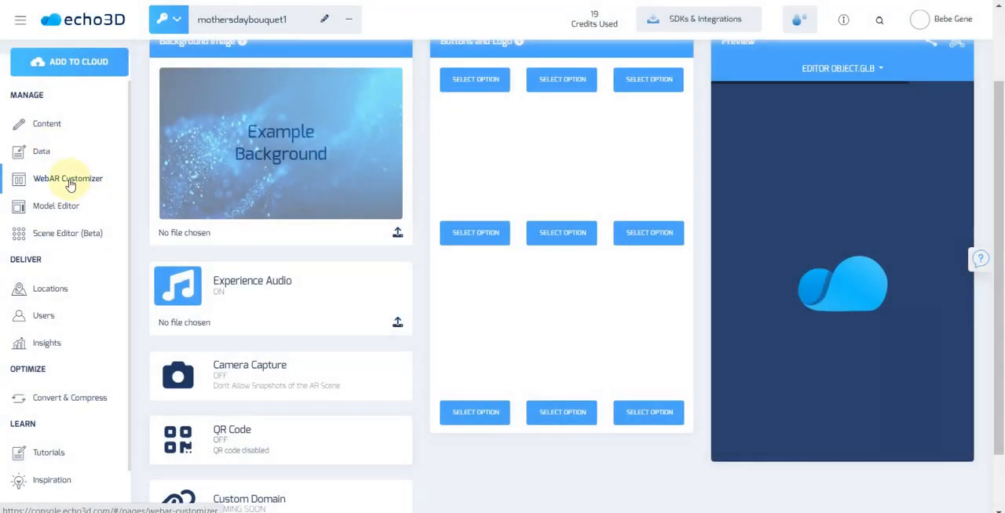
Upload 1800FlowersBG.png as the background image in the WebAR Customizer
left_click(69, 183)
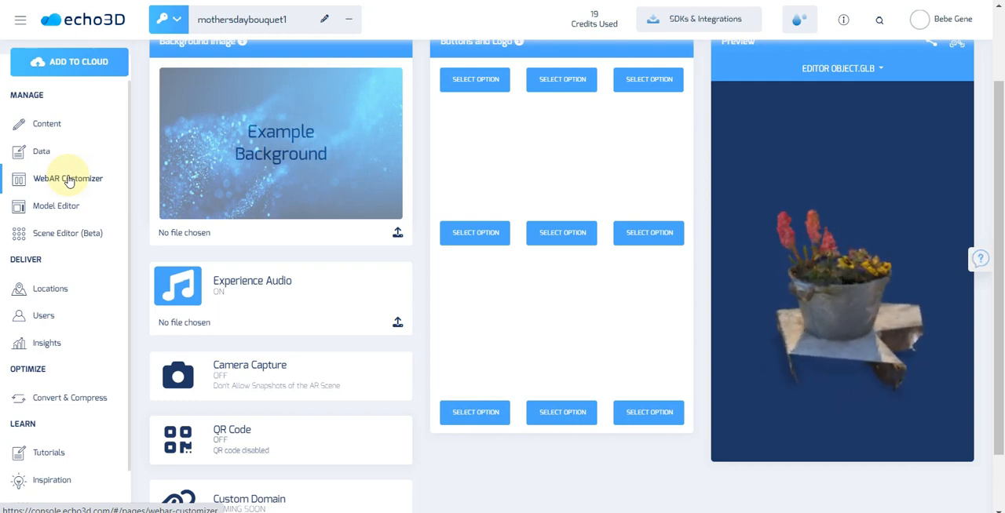
left_click(397, 235)
double_click(313, 37)
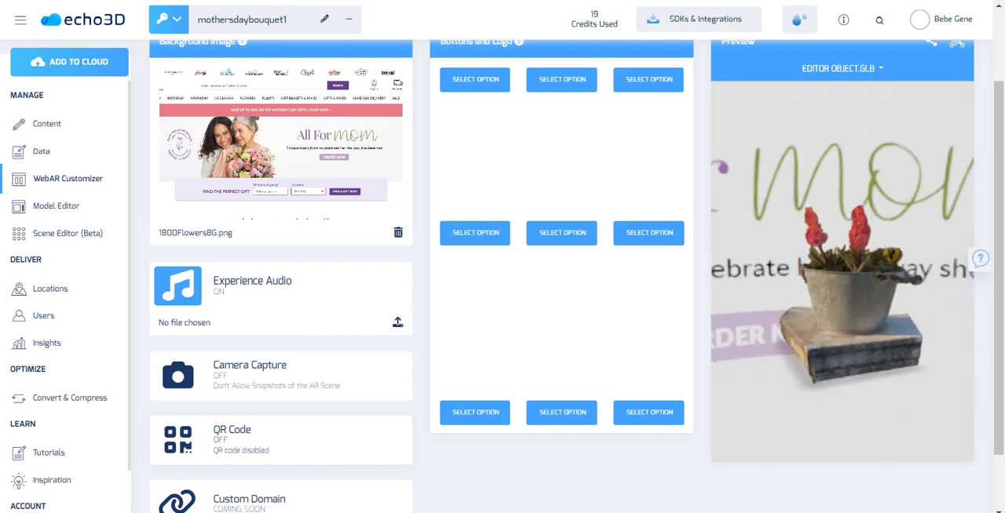
Make the top-centre WebAR button prompt a message, with button text "Click Me" and message text "Happy Mothers Day!"
scroll(571, 166, "up", 1)
left_click(571, 157)
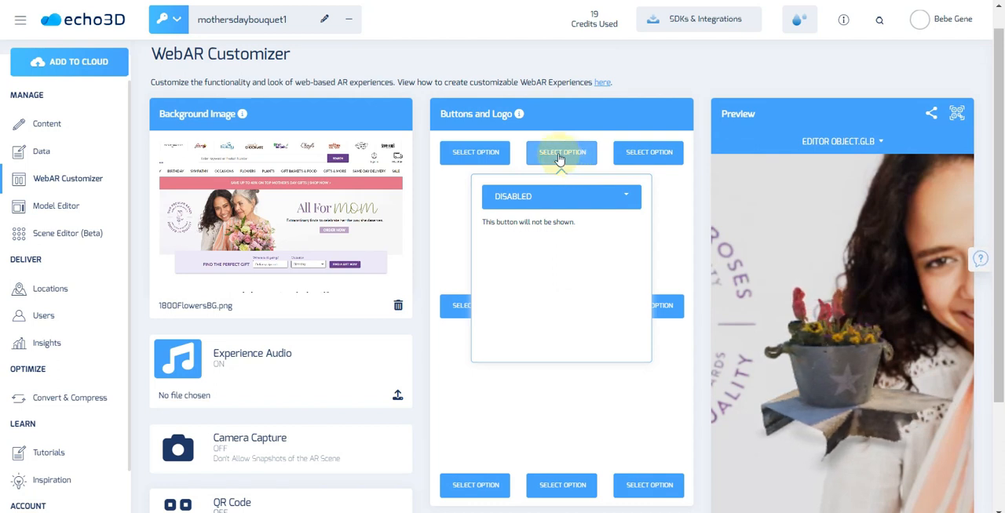
left_click(562, 202)
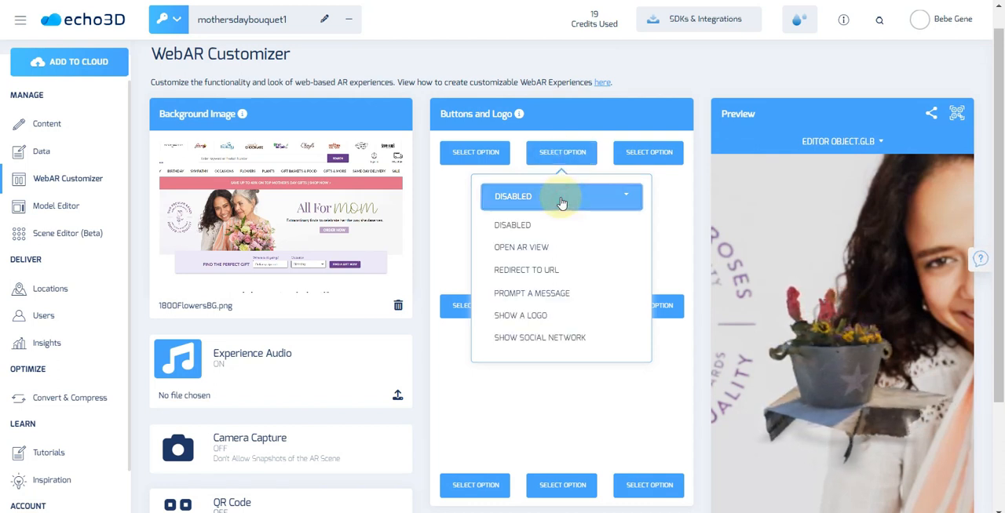
left_click(554, 293)
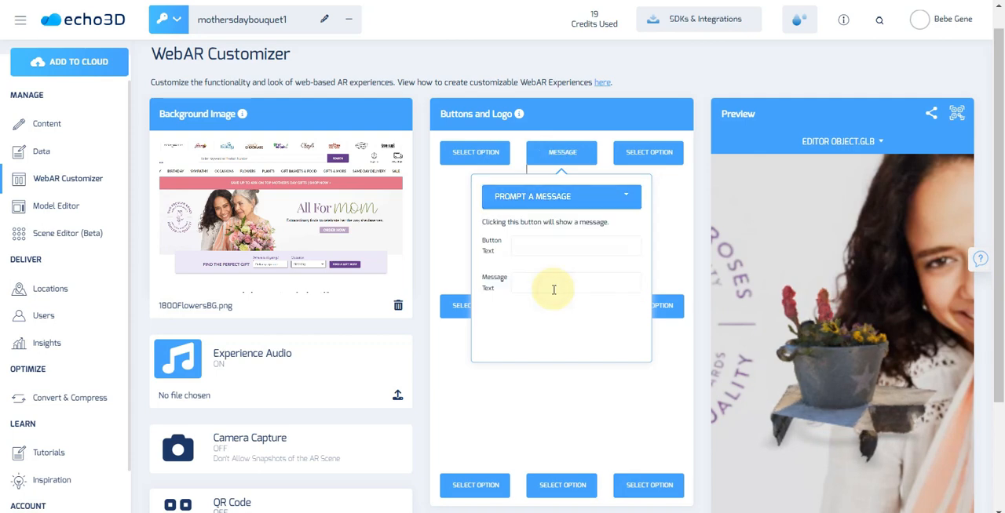
left_click(542, 245)
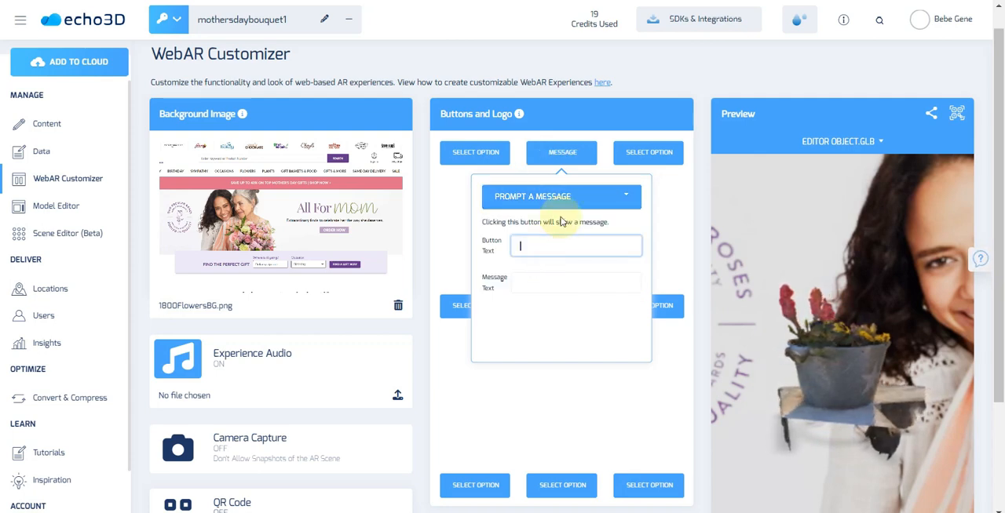
key("Tab")
type("Happy Mothers Day!")
left_click(708, 210)
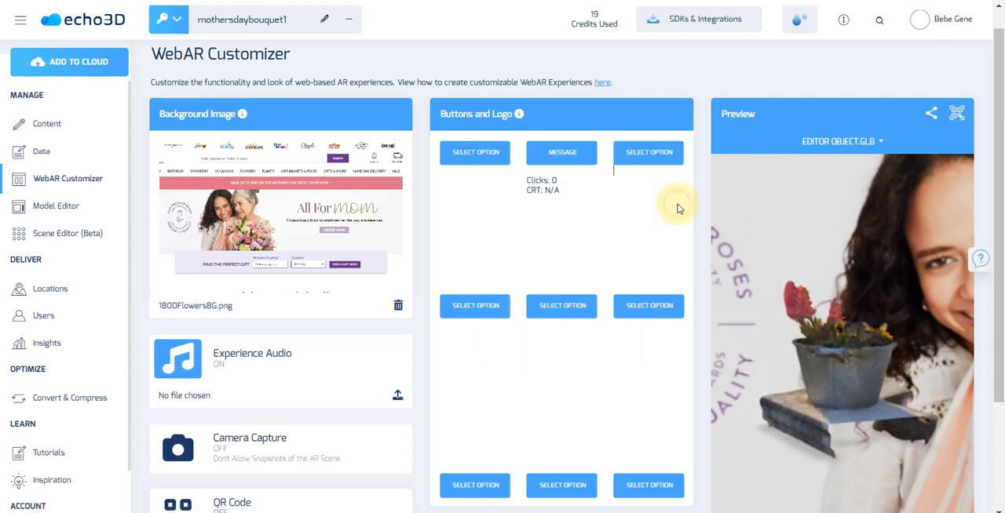
left_click(563, 157)
scroll(579, 453, "down", 1)
left_click(551, 412)
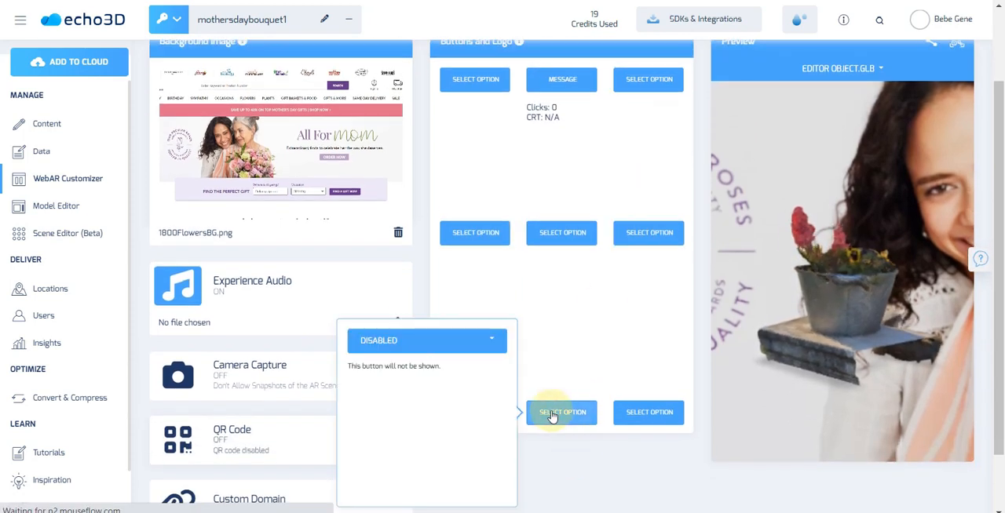
left_click(412, 342)
left_click(397, 461)
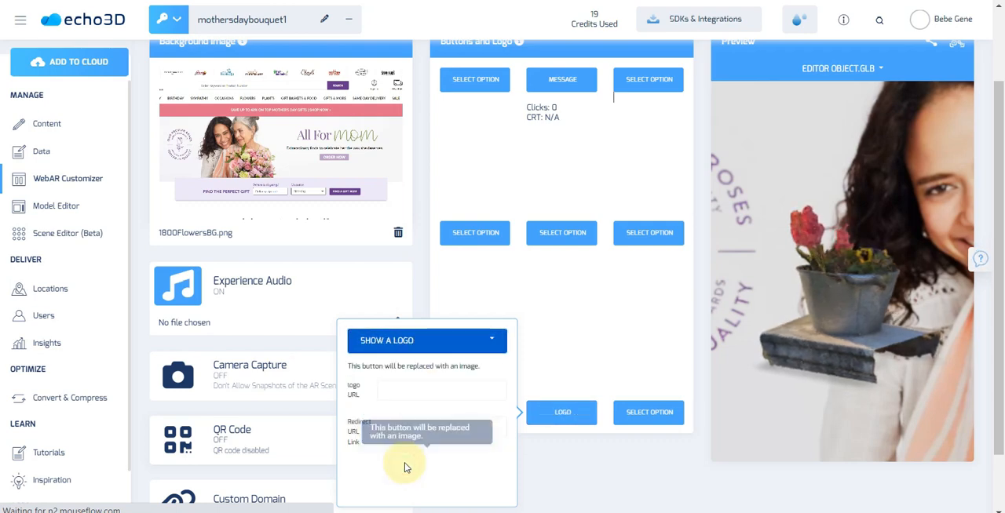
left_click(405, 389)
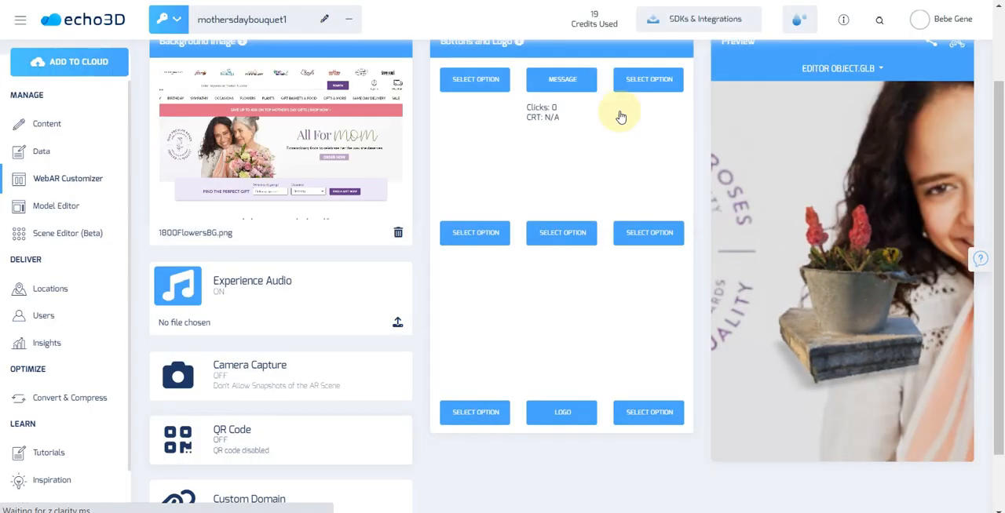
left_click(572, 422)
left_click(423, 340)
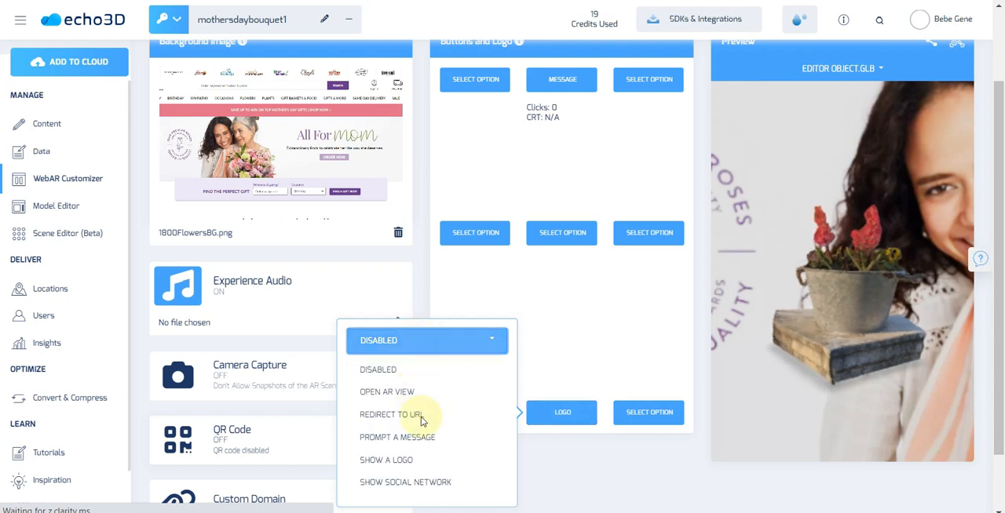
left_click(410, 460)
left_click(419, 389)
key("ctrl+v")
left_click(419, 428)
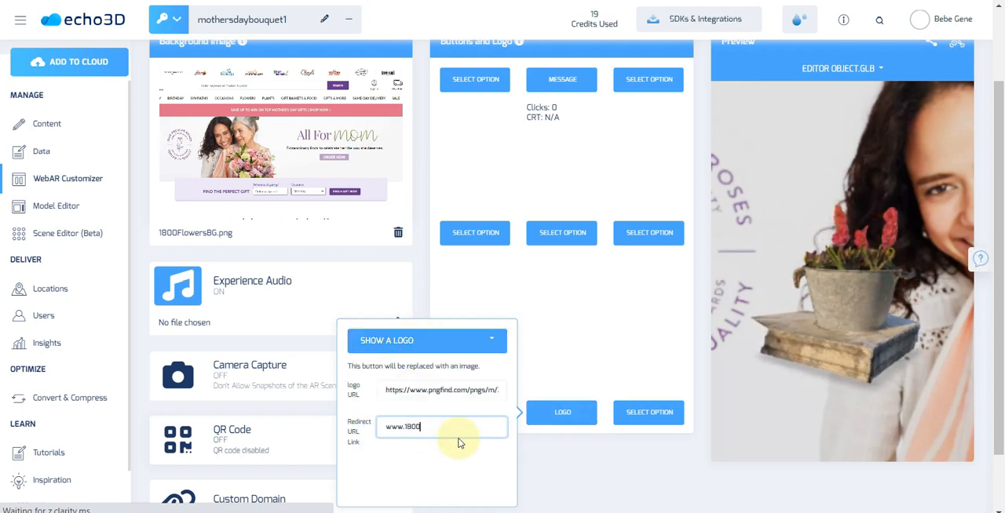
type("www.1800flowers.com")
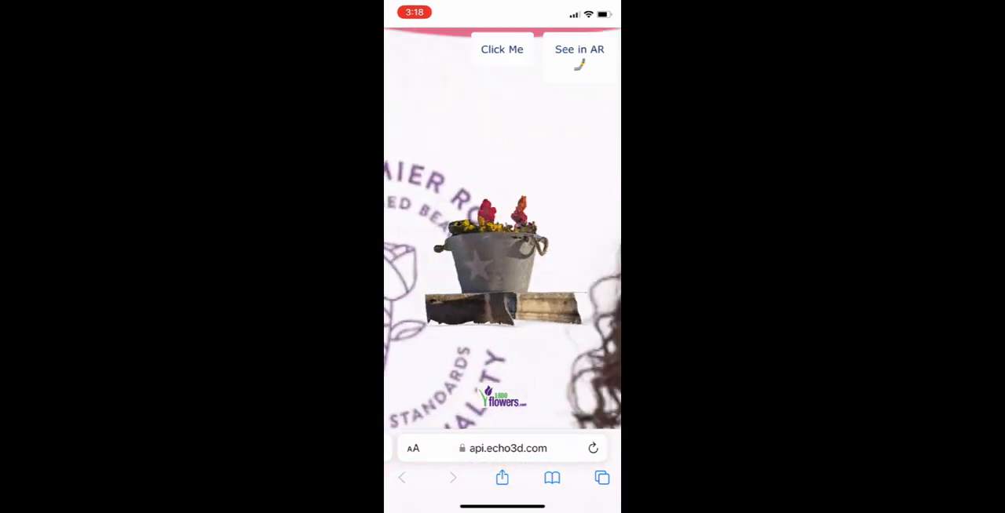
In the phone's browser, test the WebAR experience's message button, dismiss the message and follow the 1800flowers.com logo link
left_click(502, 49)
left_click(582, 241)
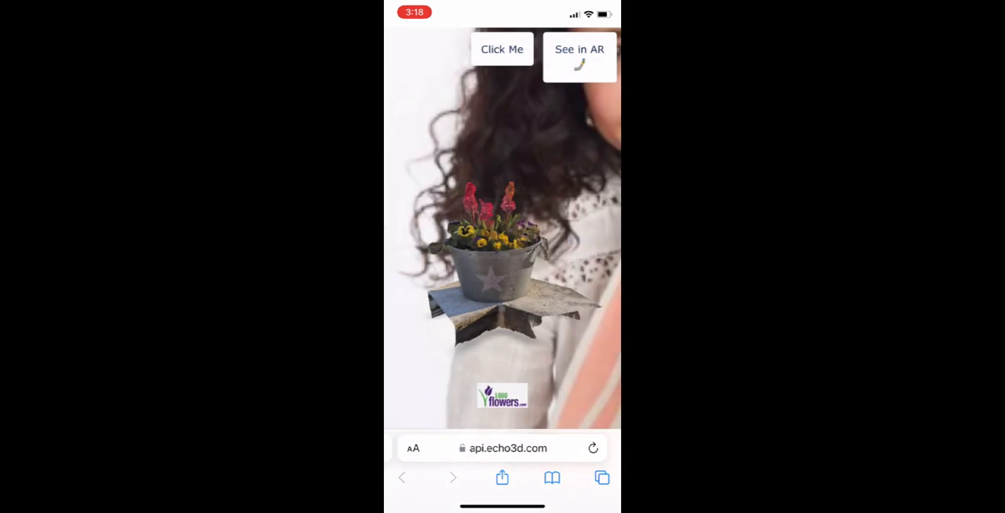
left_click(502, 396)
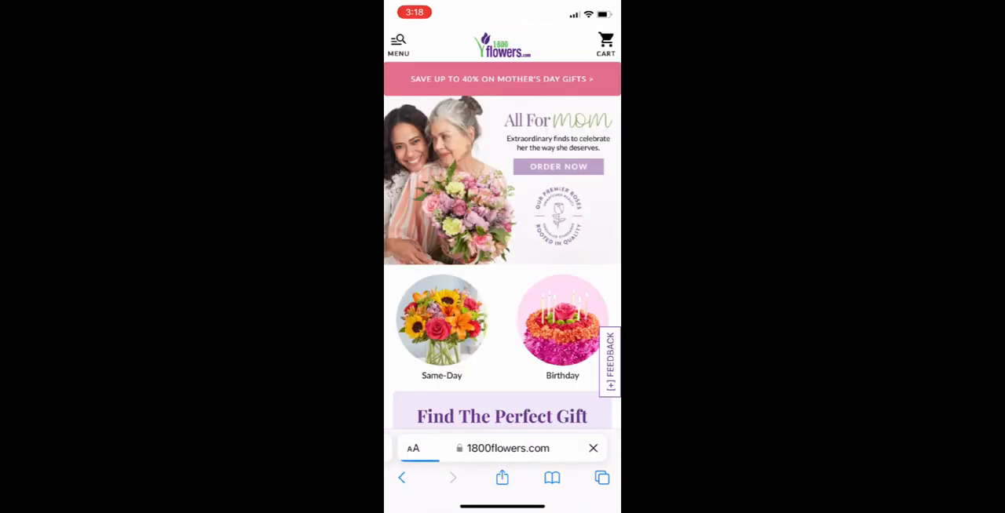